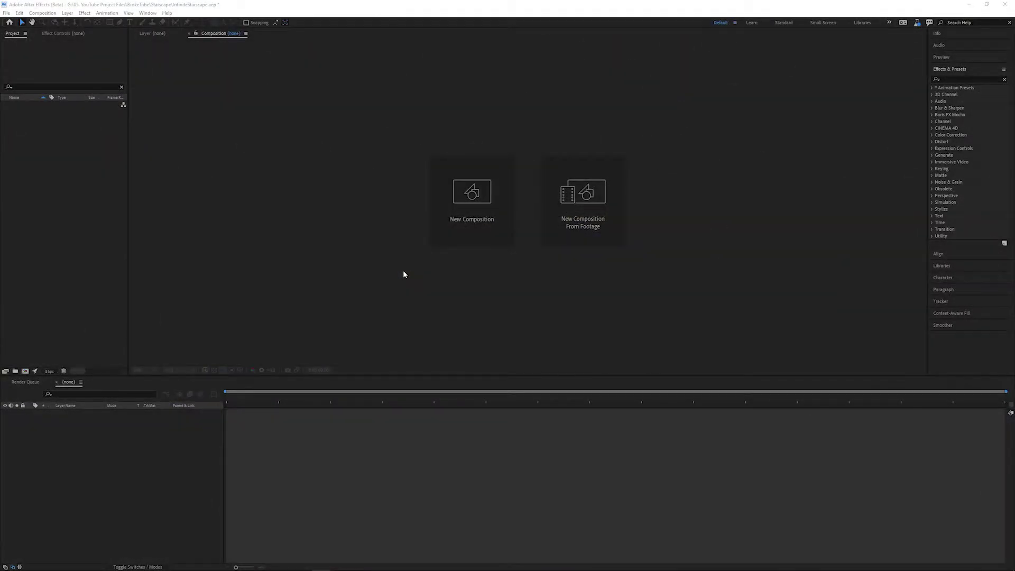
Start a new 1920×1080, 60 fps, 5-second black composition and name it 'Infinite-starscape'
left_click(480, 231)
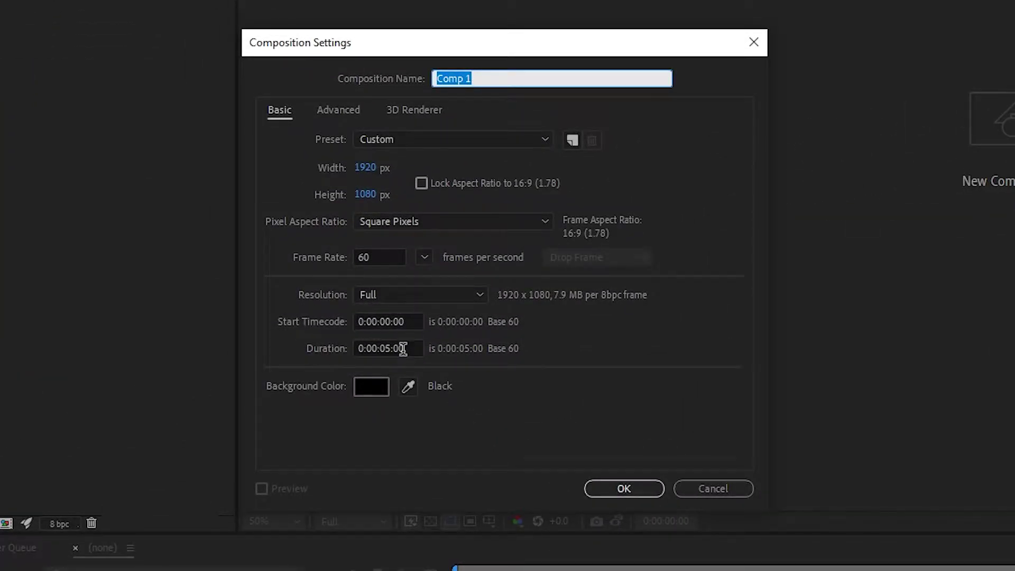
left_click(509, 78)
double_click(511, 75)
type("Infinite-sc")
key("BackSpace")
type("tarscape")
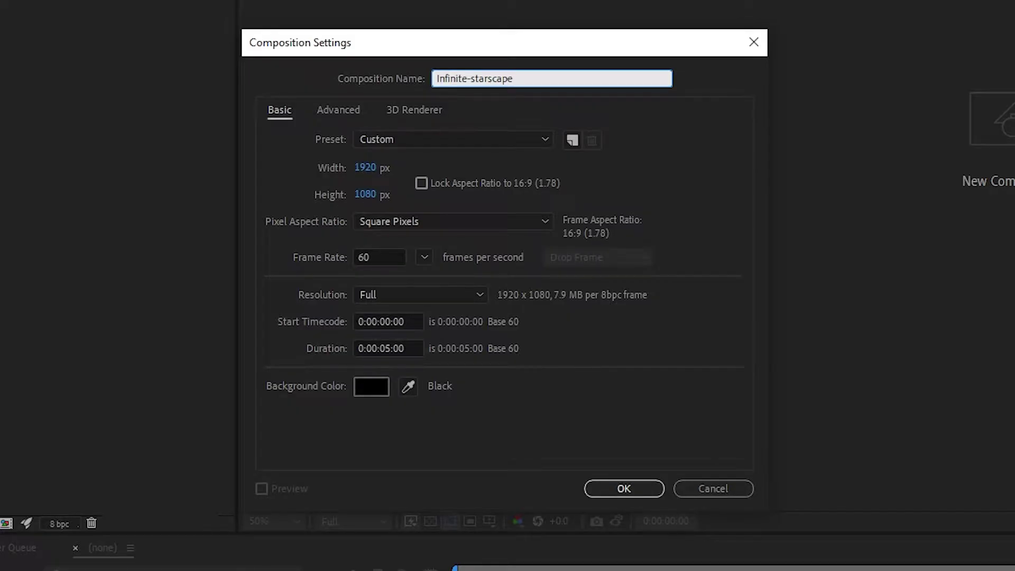
Create the composition and add a 4000×4000 white solid layer named 'Starscape'
left_click(614, 486)
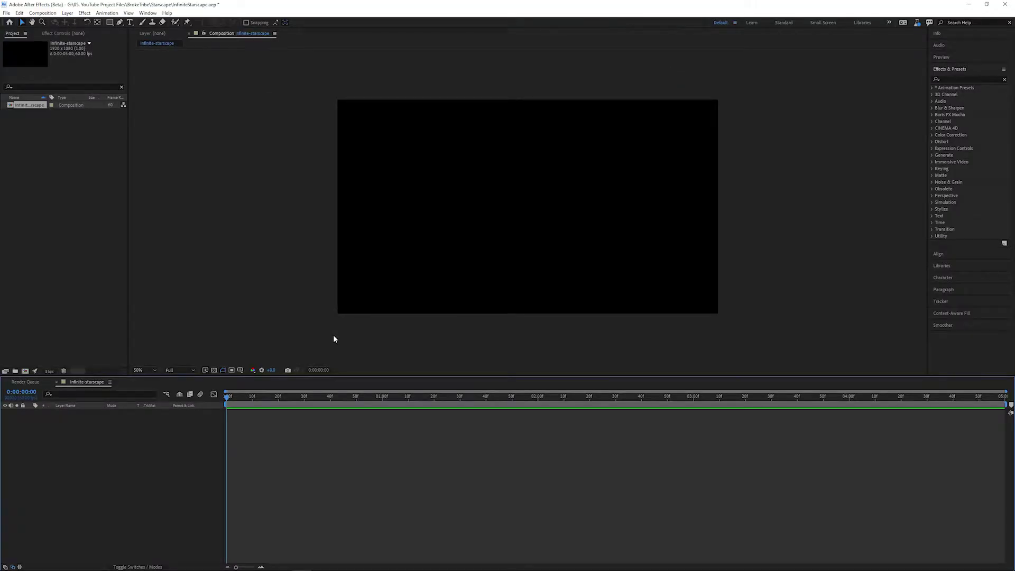
right_click(161, 462)
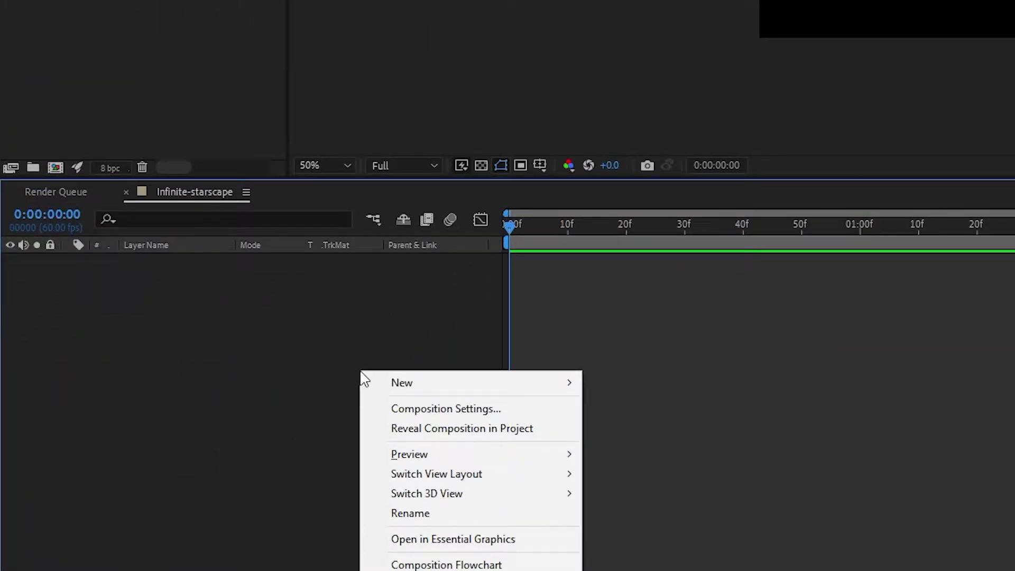
mouse_move(192, 473)
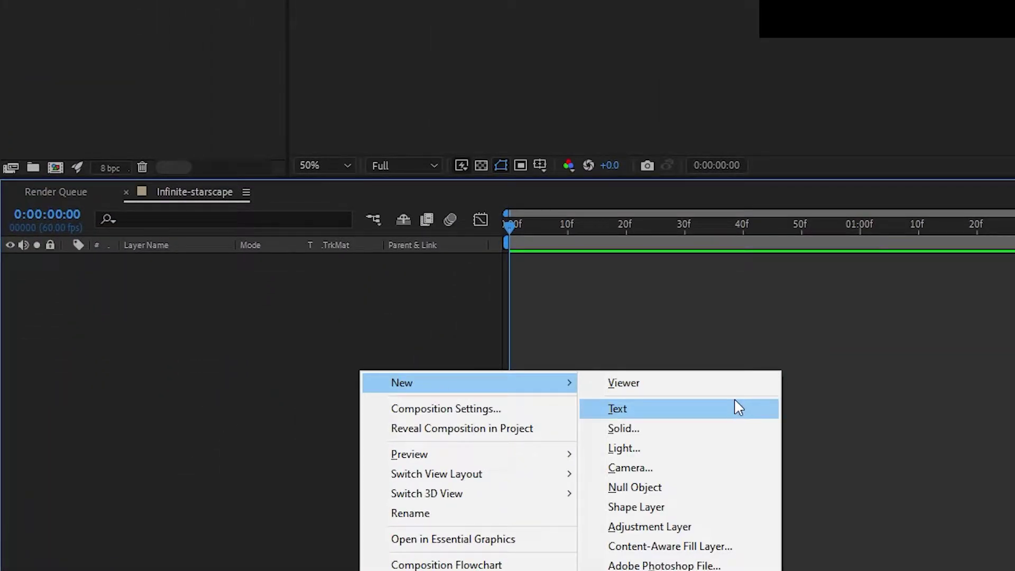
left_click(678, 430)
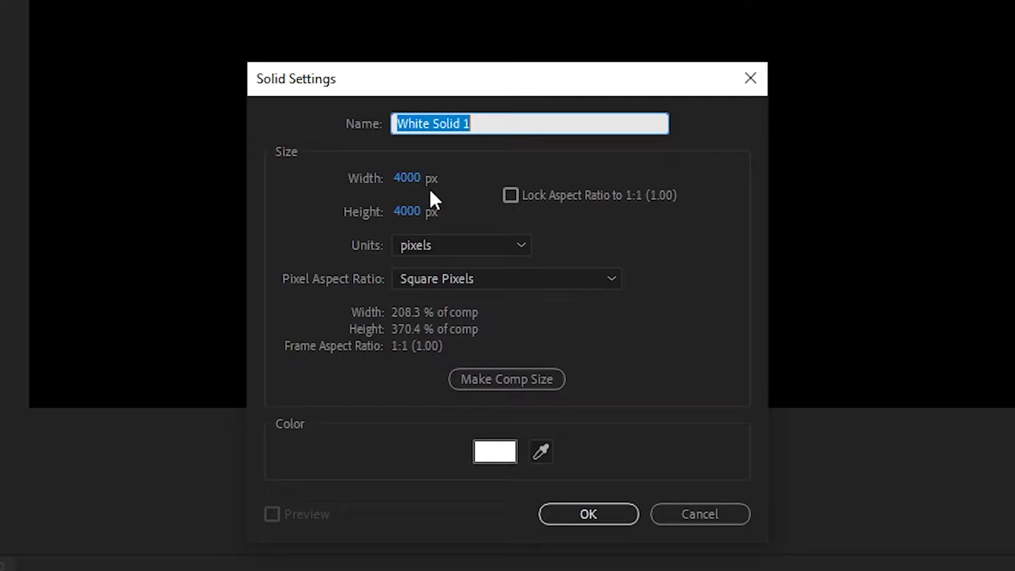
left_click(501, 113)
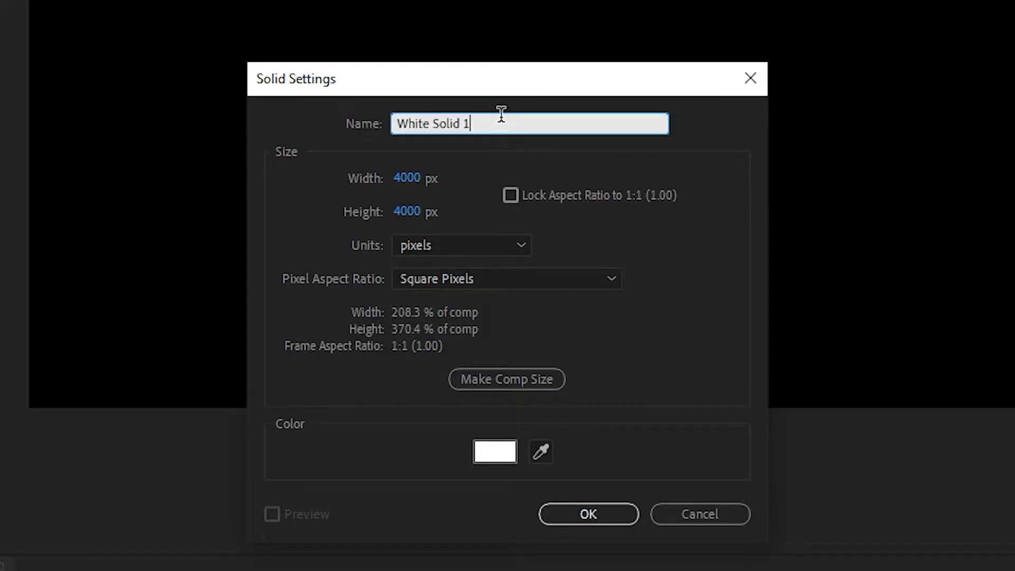
key("ctrl+a")
type("Starscape")
key("Return")
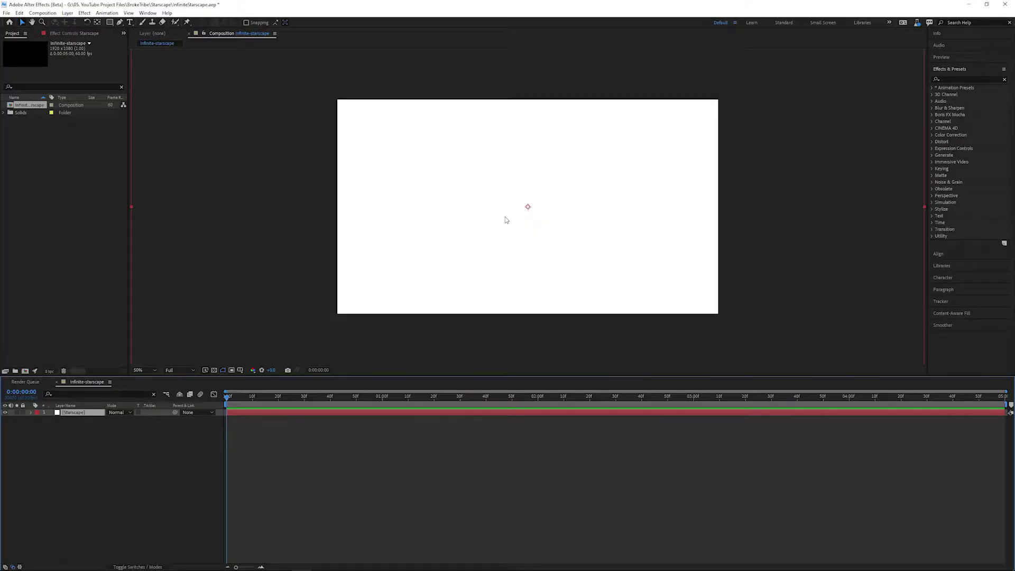
Find CC Ball Action in Effects & Presets and apply it to the Starscape solid
left_click(960, 78)
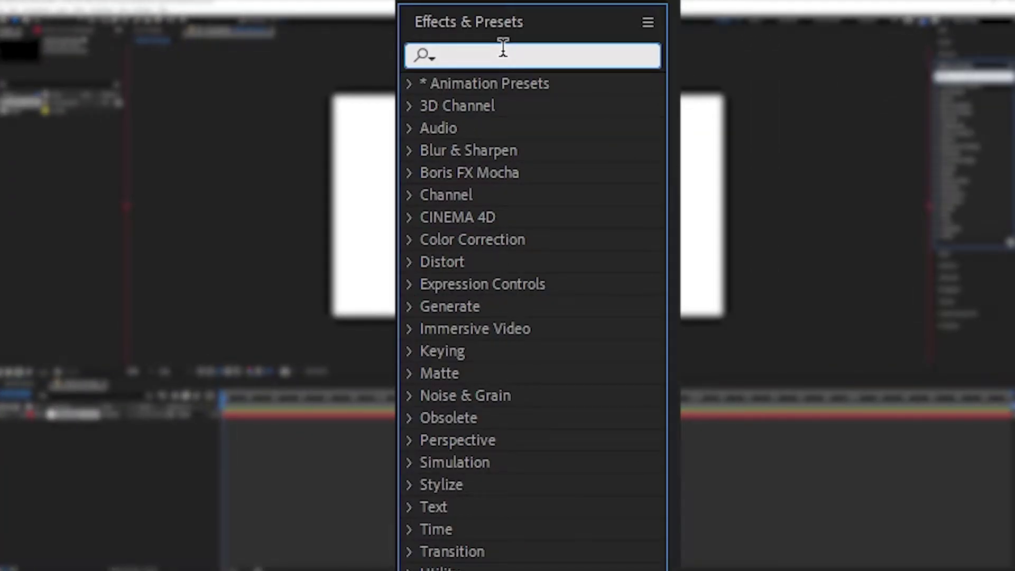
type("ball ac")
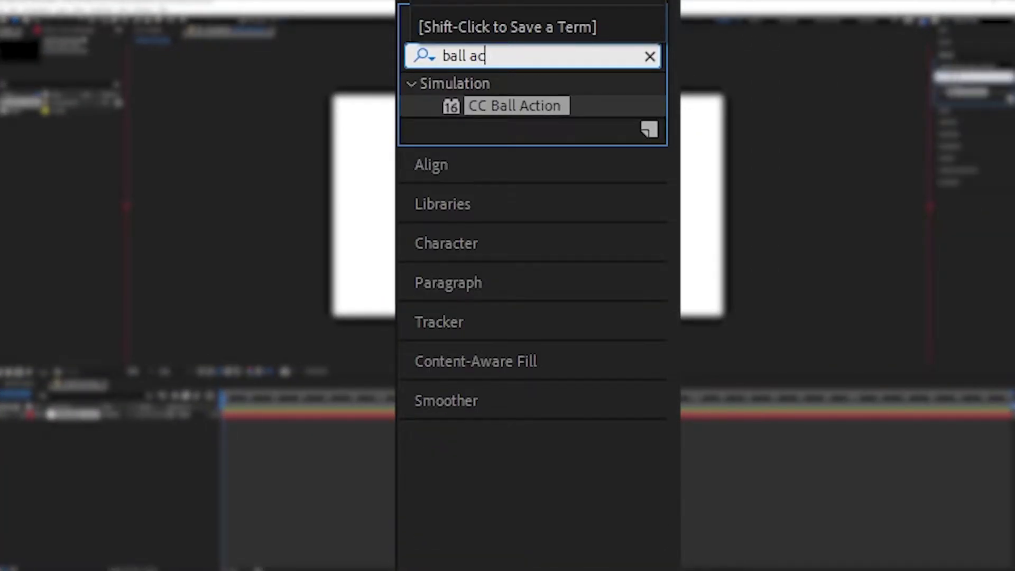
type("t")
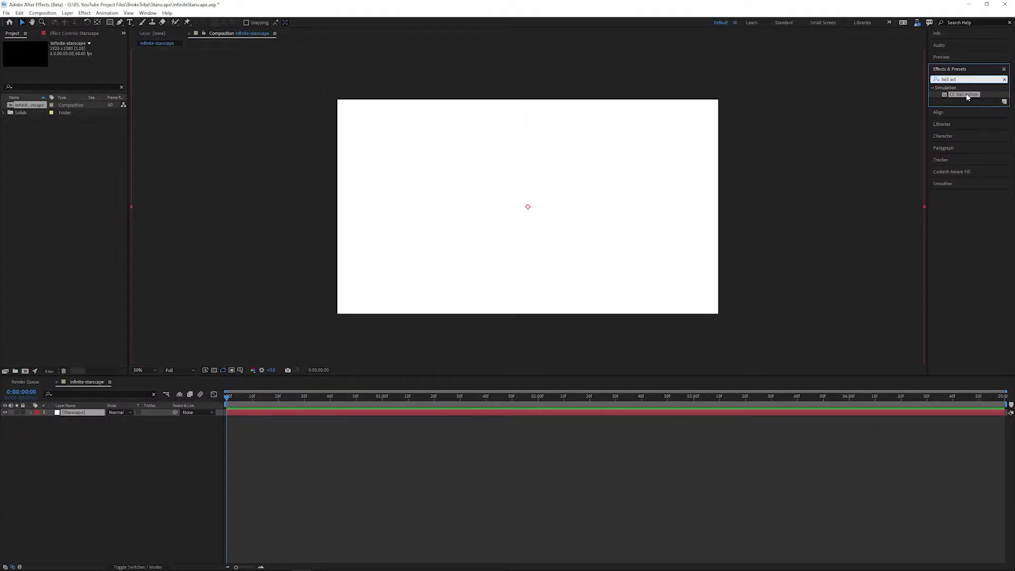
left_click_drag(968, 97, 577, 179)
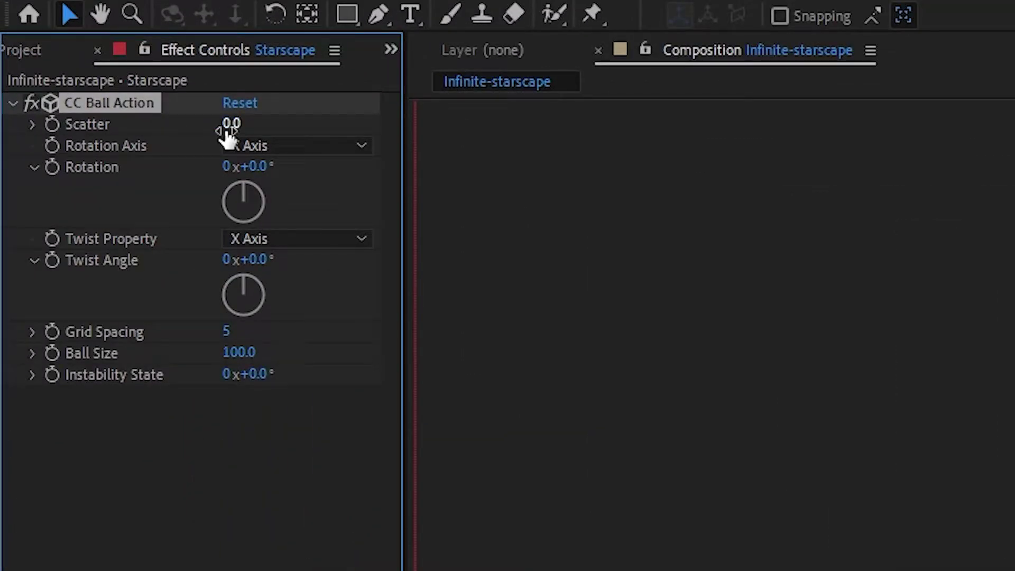
Set CC Ball Action Scatter to 880, Grid Spacing to 15 and Ball Size to 20
left_click_drag(227, 128, 456, 140)
left_click(239, 127)
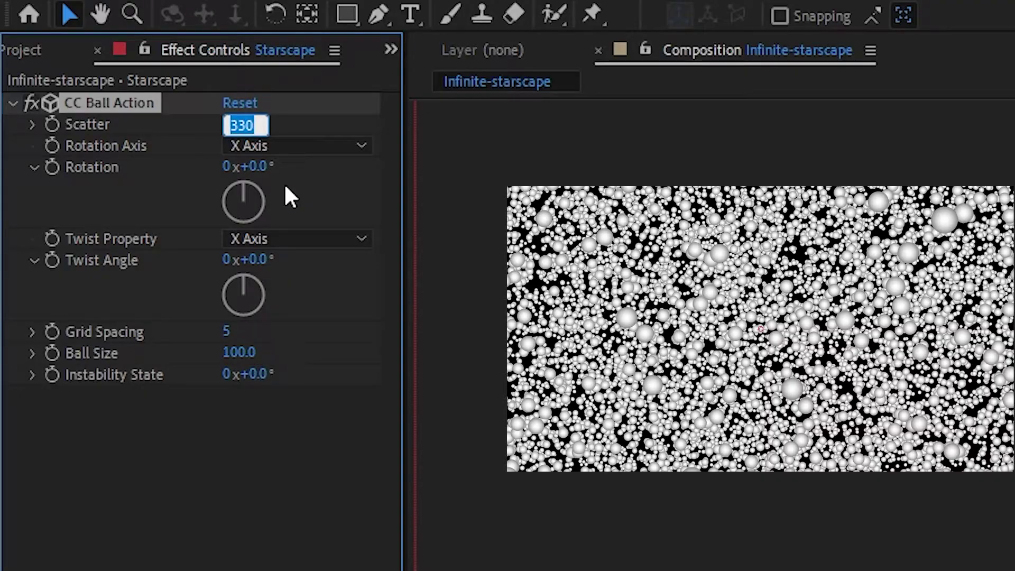
type("880")
key("Return")
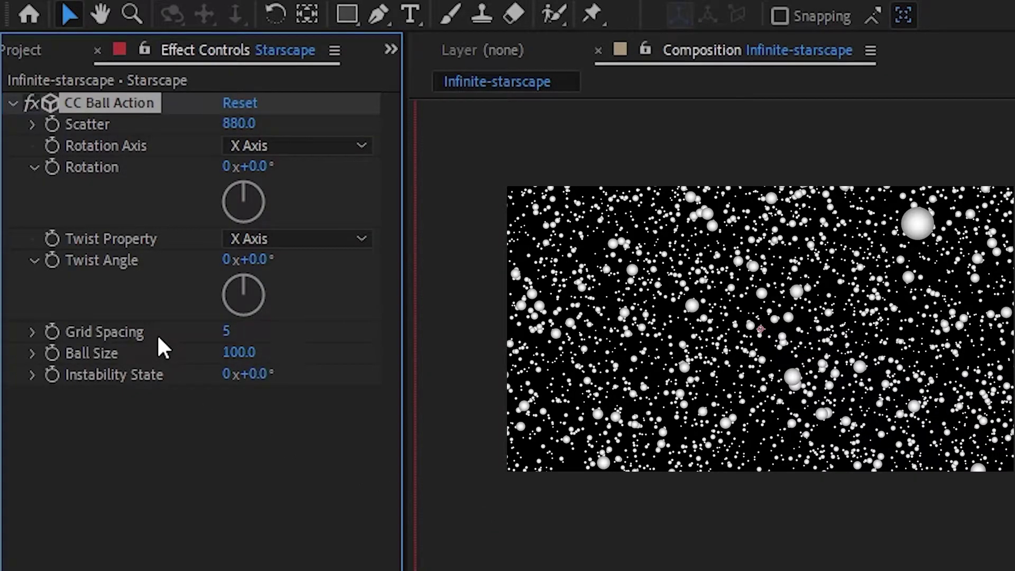
left_click_drag(228, 338, 146, 370)
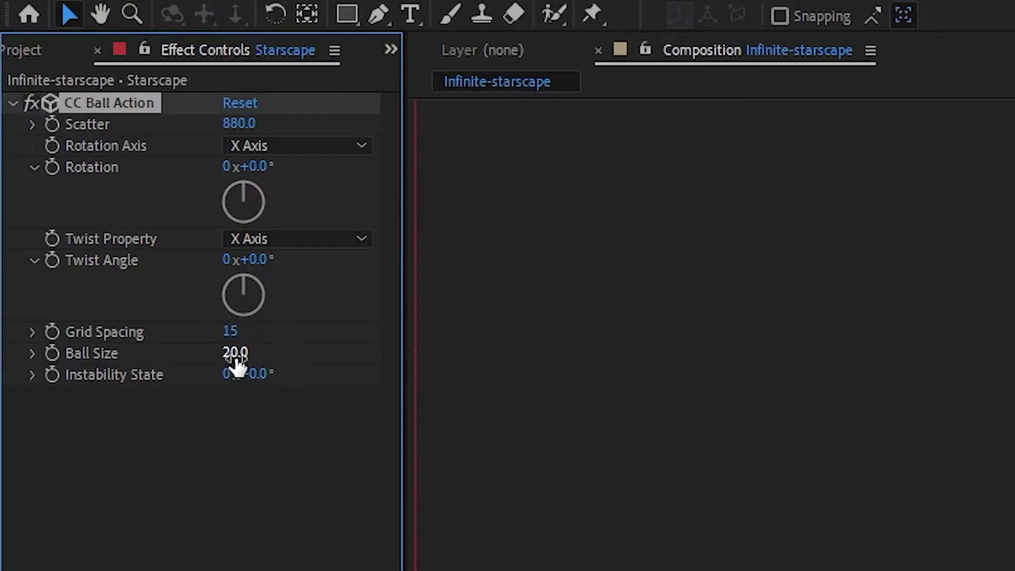
left_click_drag(235, 353, 249, 353)
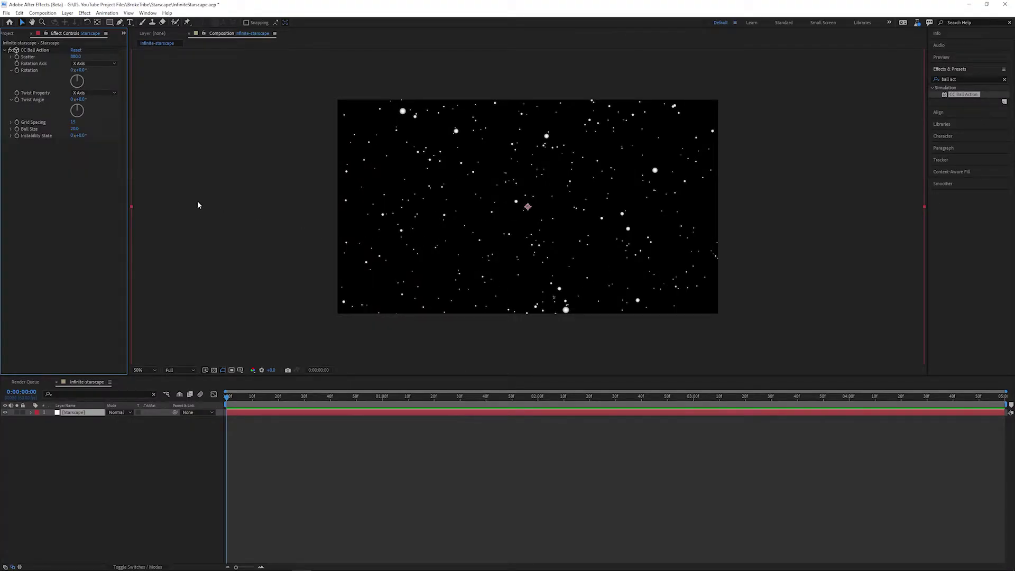
Add a Camera 1 layer with default settings and switch the viewer to 2 Views
left_click(68, 14)
mouse_move(74, 23)
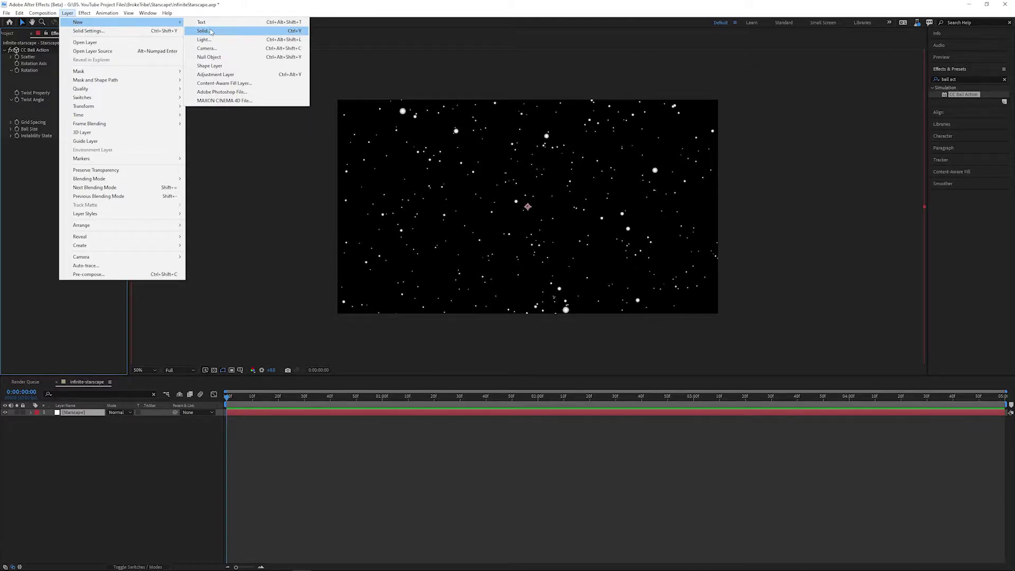
left_click(213, 49)
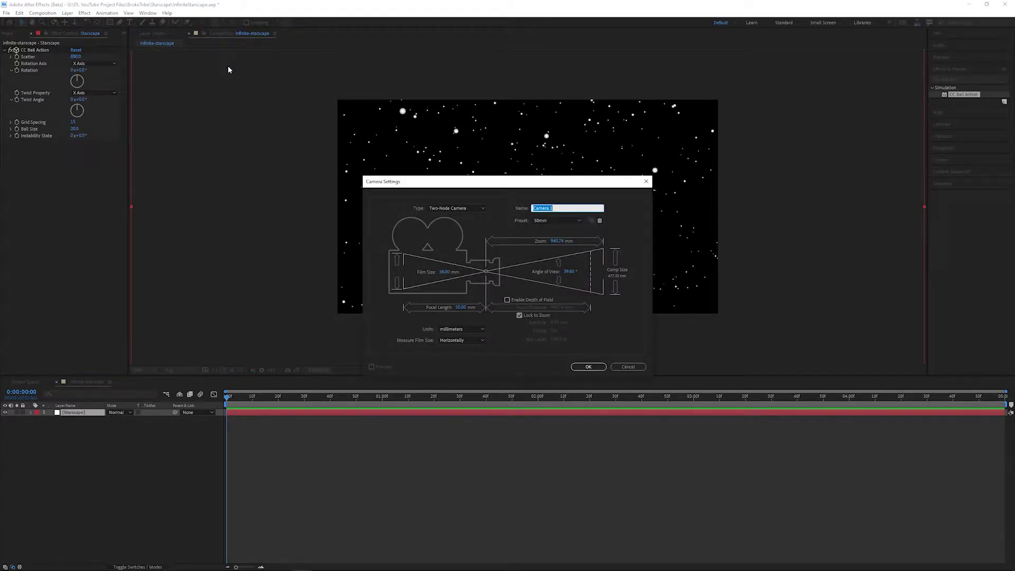
left_click(589, 366)
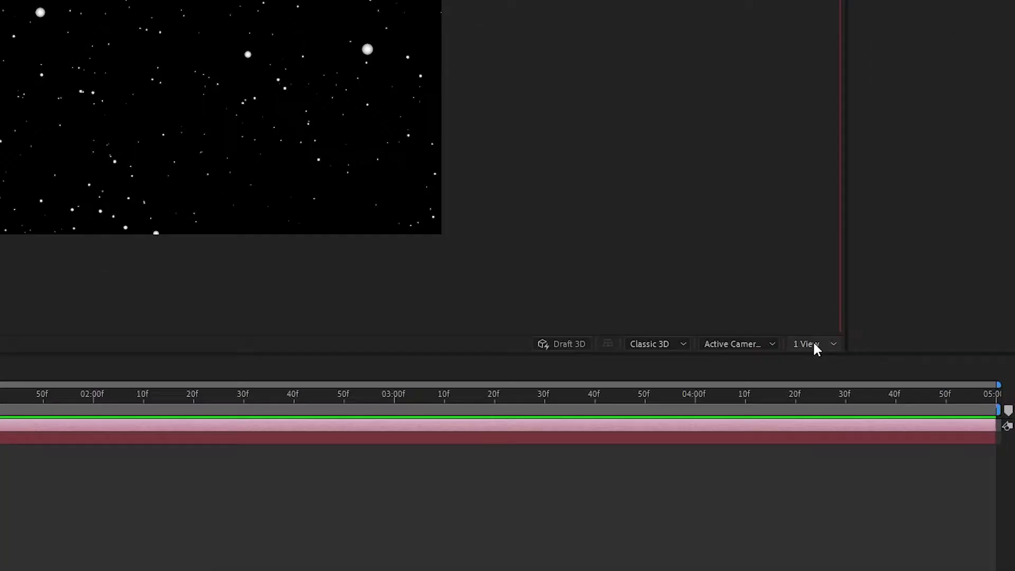
left_click(907, 370)
left_click(712, 369)
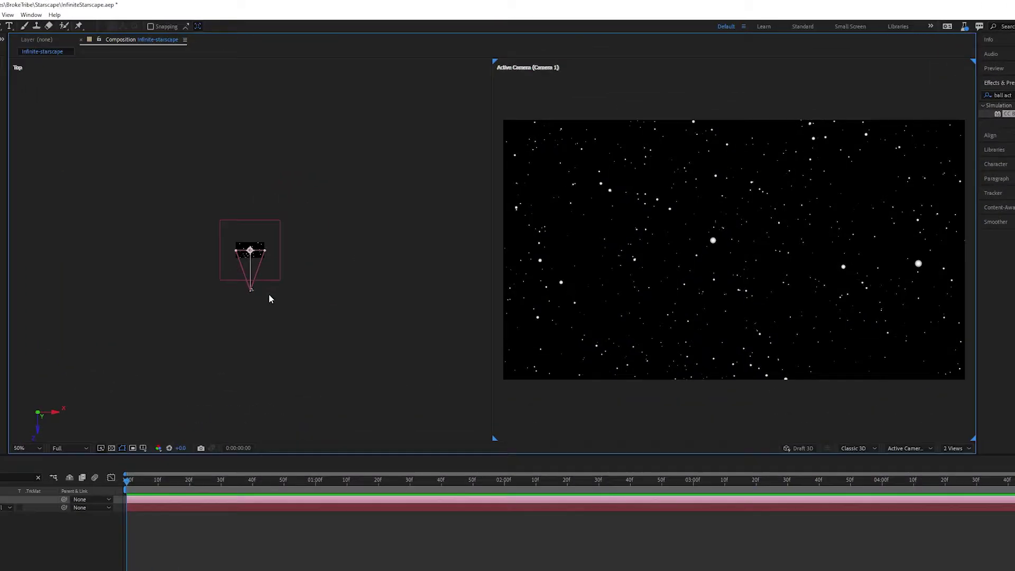
In the Top view, reposition Camera 1 and drag its point of interest onto the Starscape plane
mouse_move(221, 307)
left_mouse_down()
mouse_move(220, 297)
mouse_move(222, 328)
mouse_move(183, 328)
mouse_move(223, 319)
left_mouse_up()
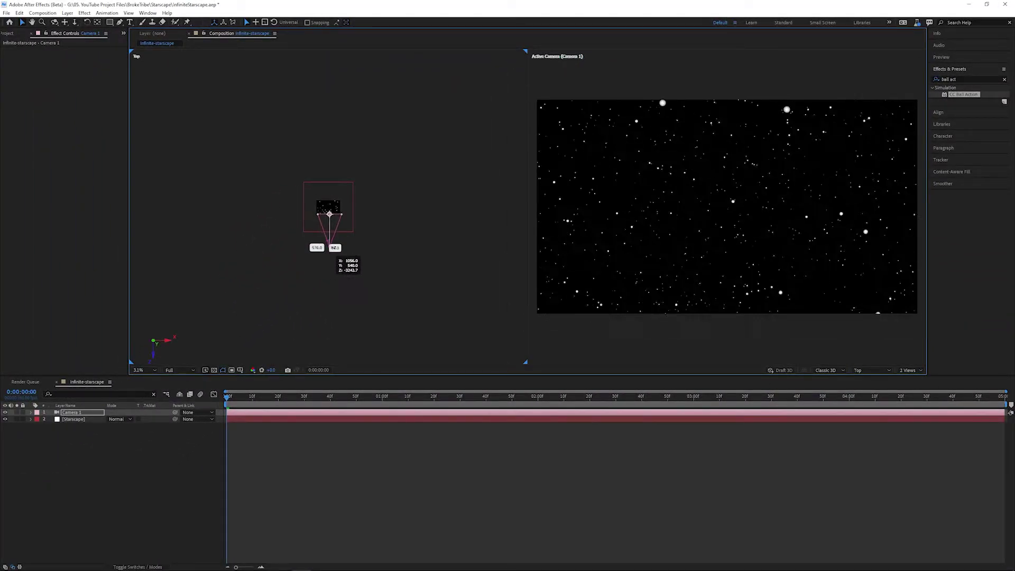
left_click_drag(335, 255, 332, 250)
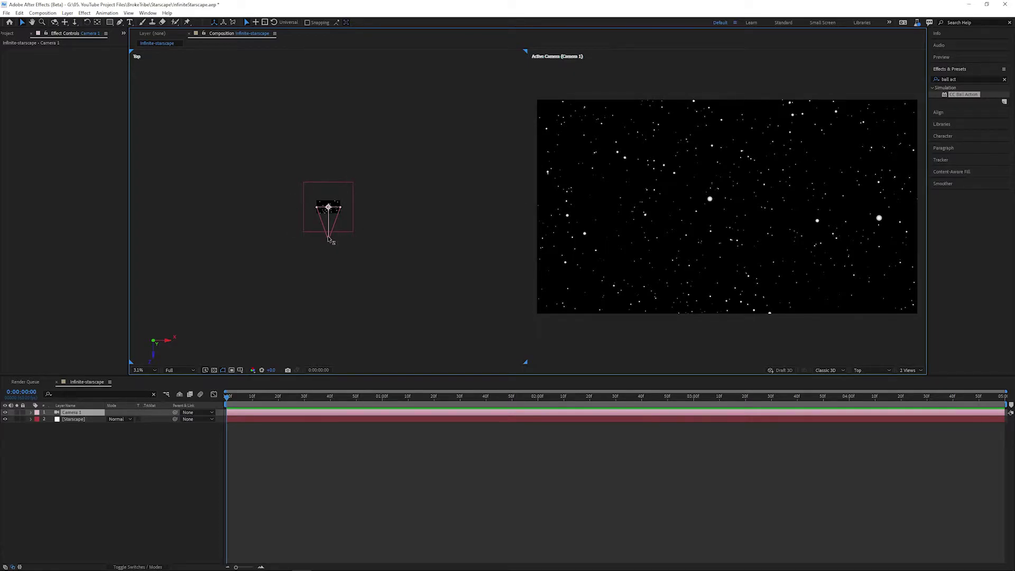
scroll(331, 240, "up", 5)
scroll(332, 237, "down", 5)
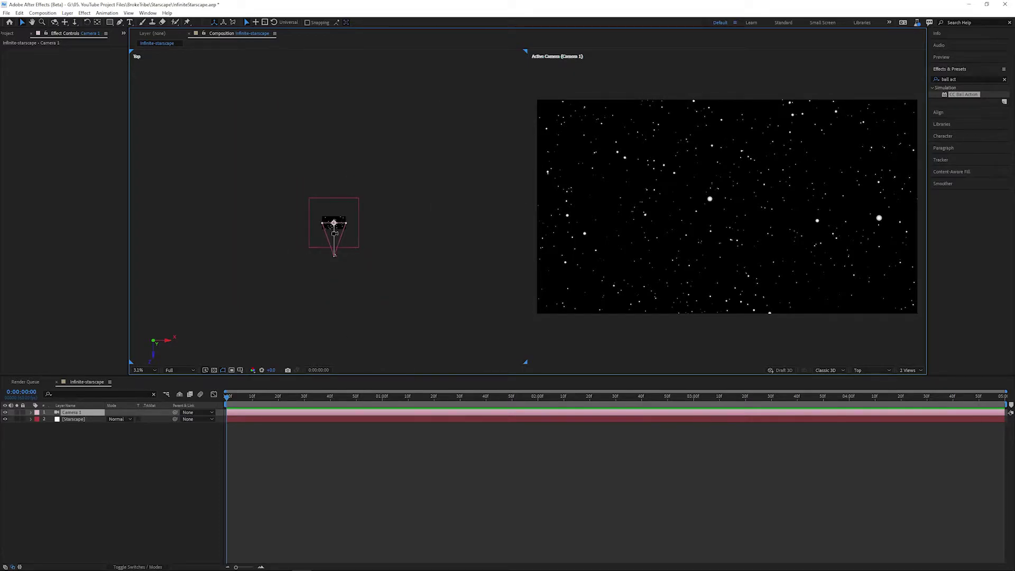
scroll(334, 222, "up", 2)
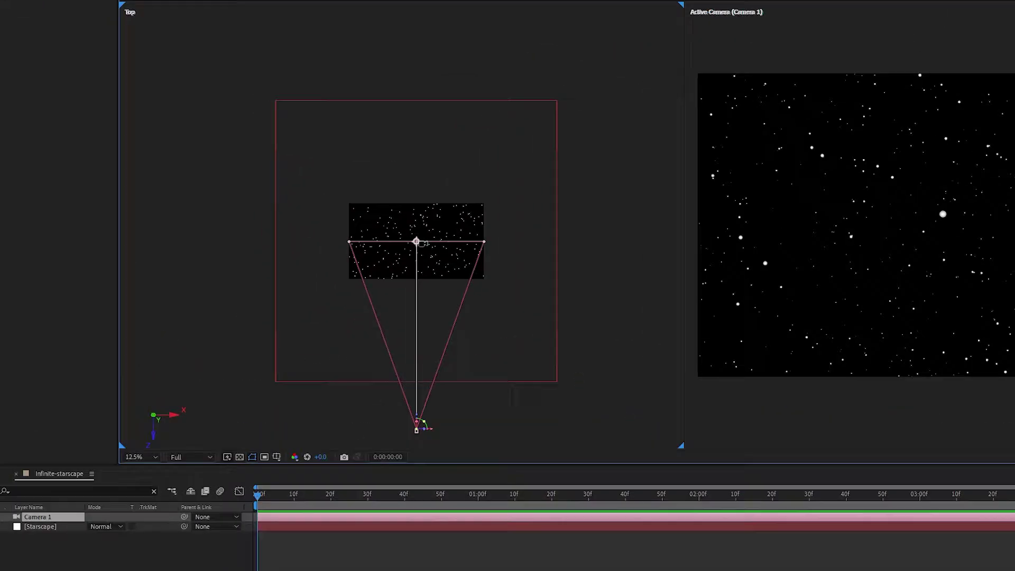
left_click_drag(507, 267, 517, 79)
Return to the composition start, select Camera 1 and reveal its Position property
scroll(521, 85, "down", 1)
left_click(432, 396)
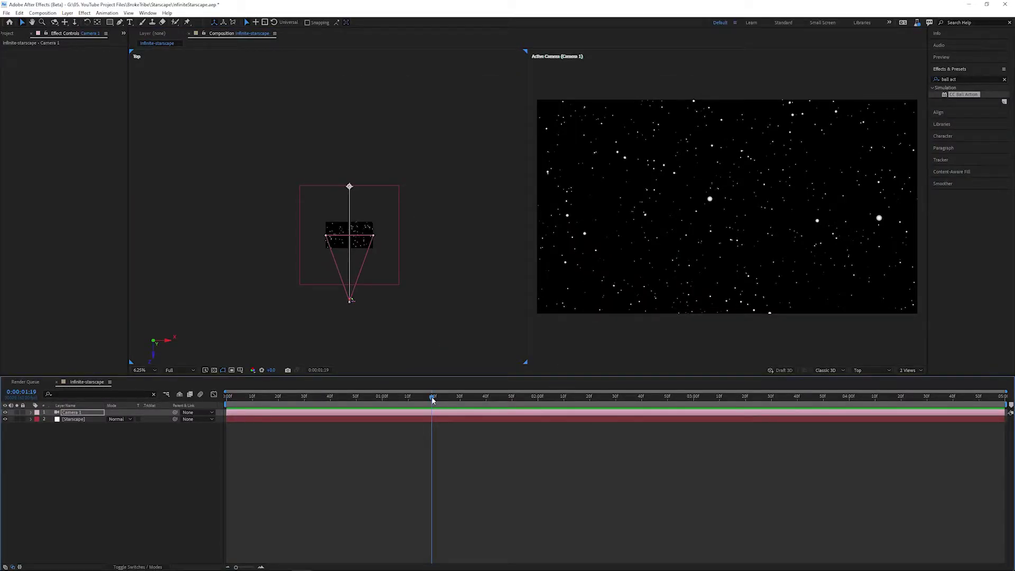
key("Home")
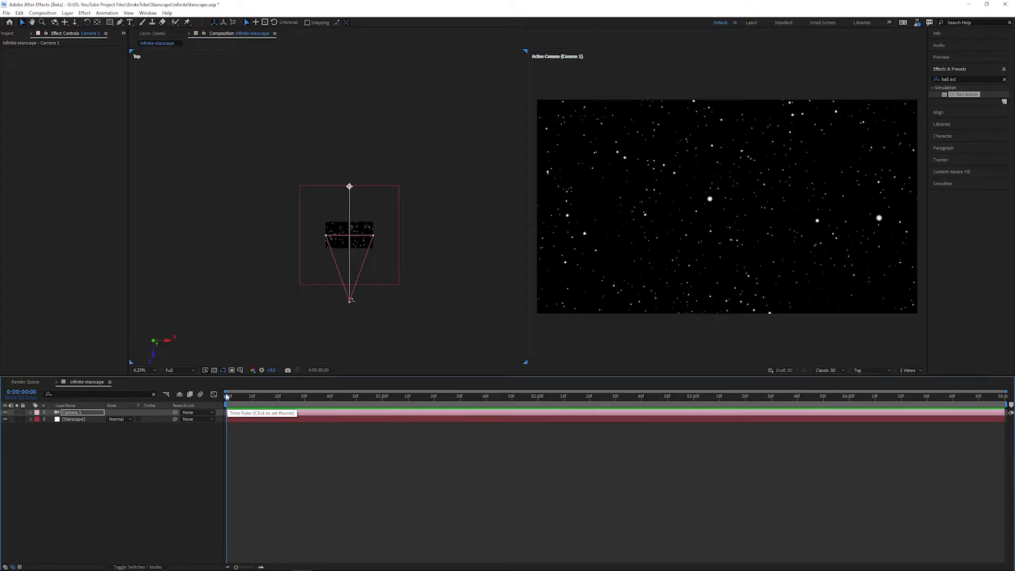
left_click(85, 413)
key("p")
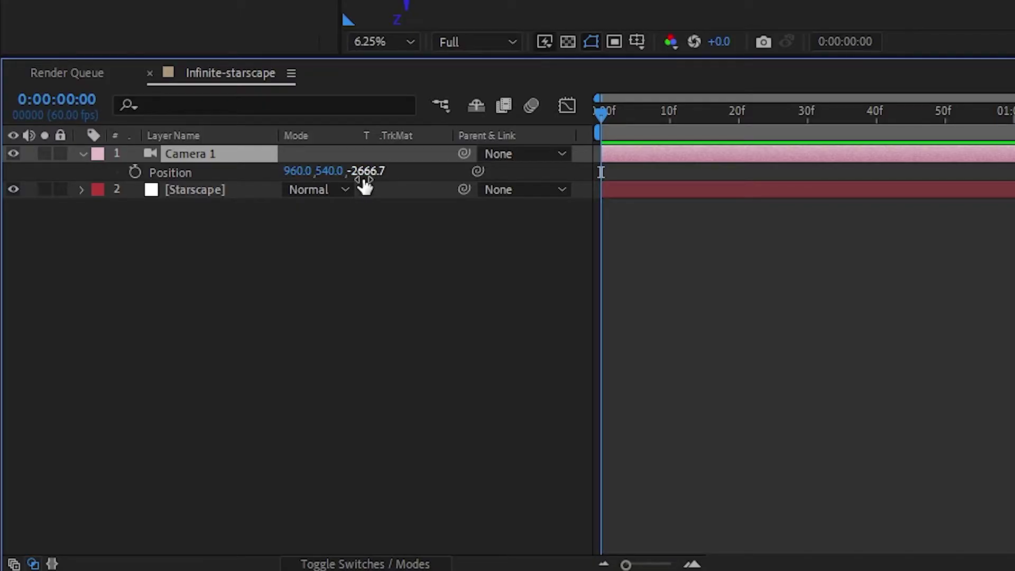
Keyframe Camera 1's Position Z from -4664.7 at 0:00 to 0 at 0:00:04:59
left_click_drag(365, 179, 787, 180)
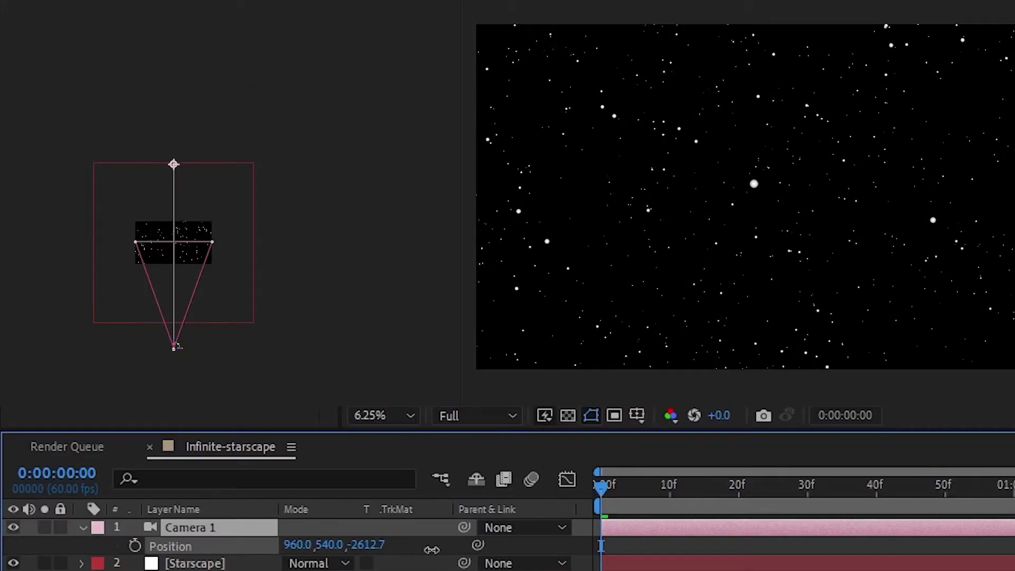
left_click_drag(596, 550, 53, 511)
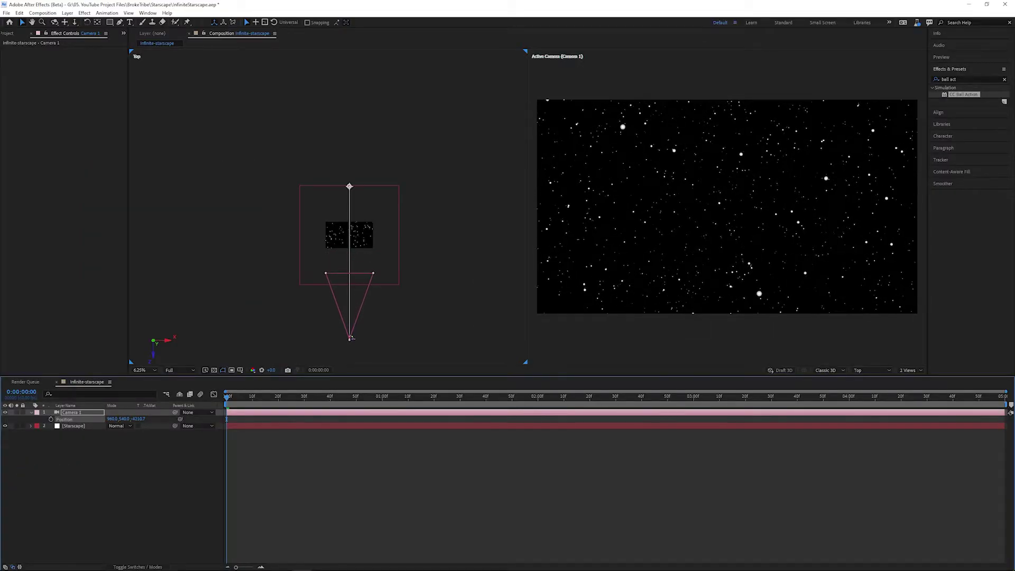
left_click_drag(351, 339, 351, 349)
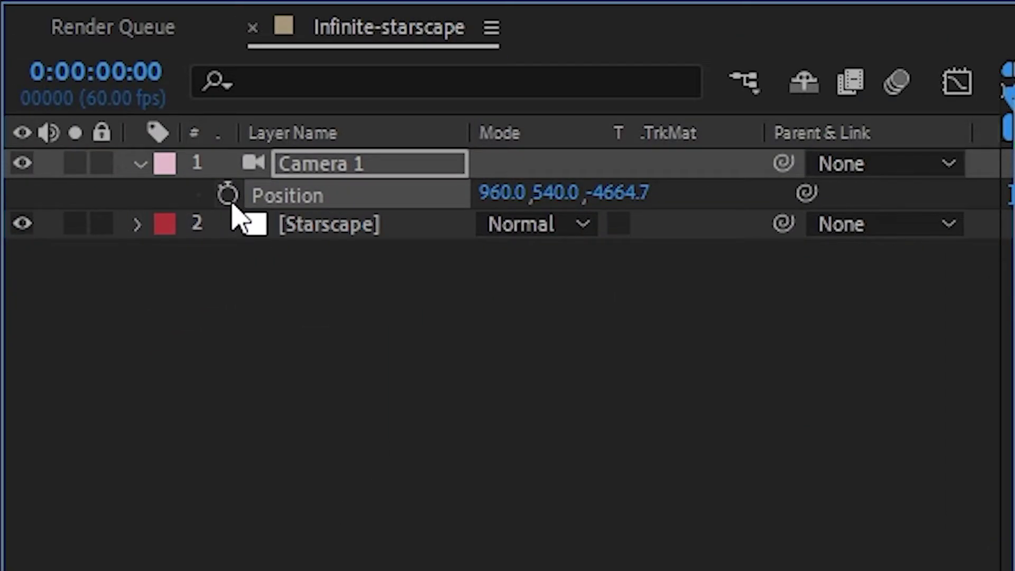
left_click(228, 196)
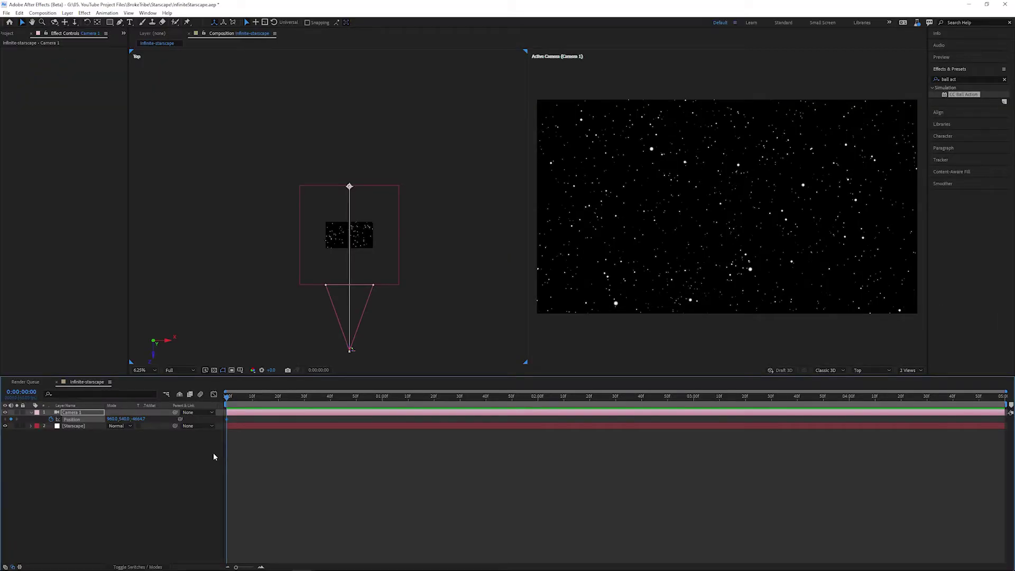
key("End")
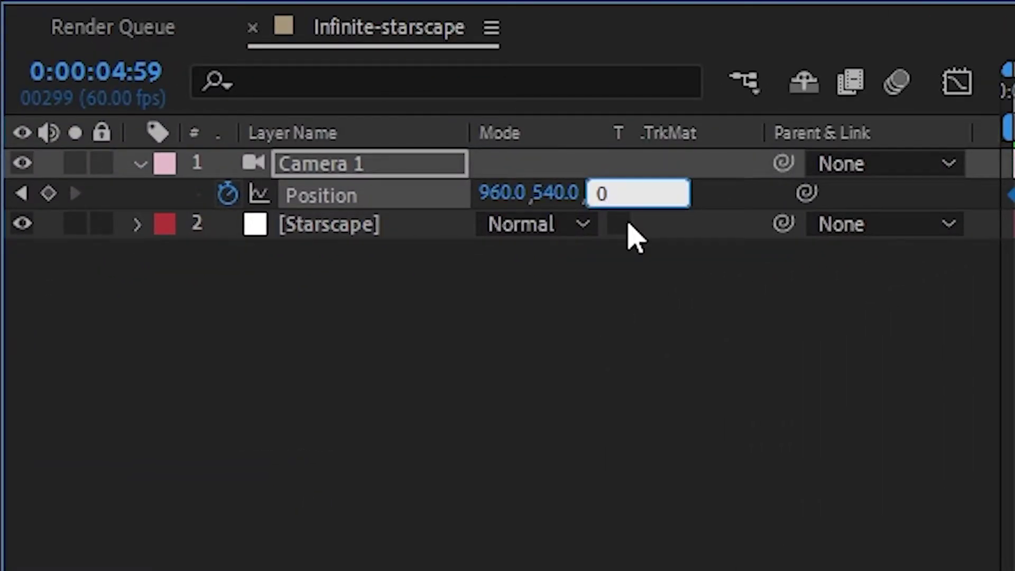
key("Return")
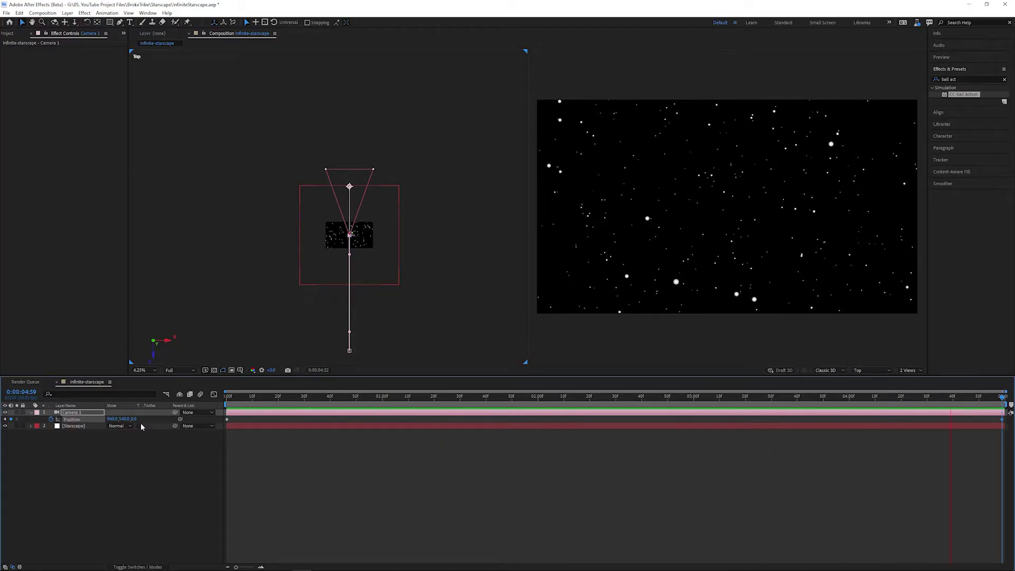
Stop the preview and enable motion blur on the Starscape layer and composition
key("space")
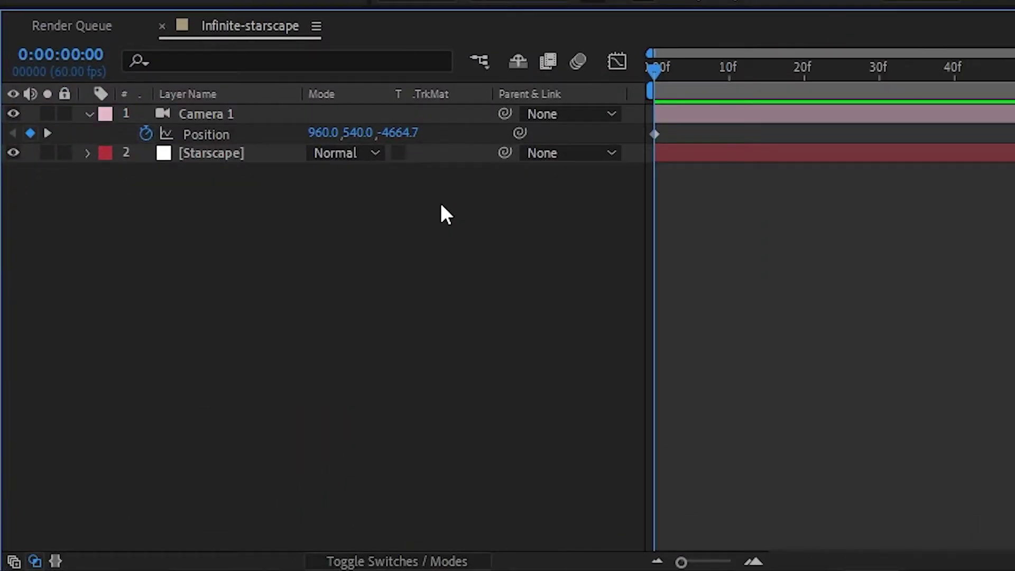
left_click(412, 561)
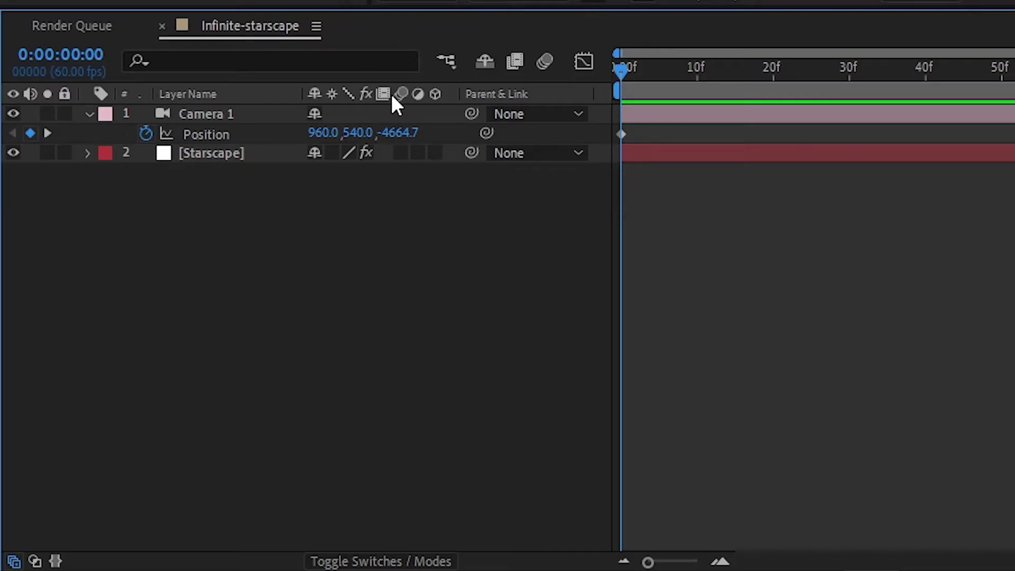
left_click(399, 154)
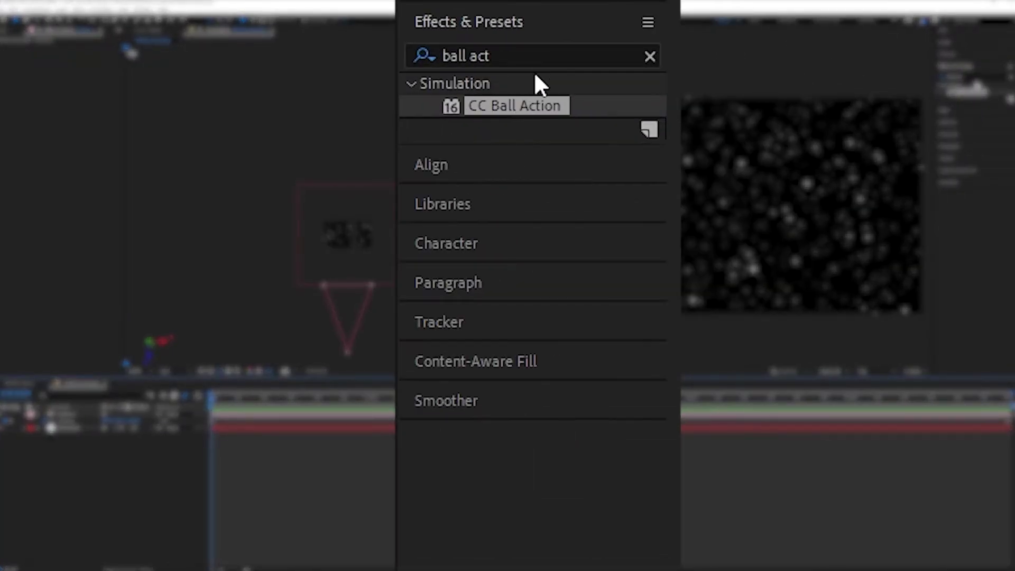
Search for Echo in Effects & Presets and apply it to the Starscape layer
left_click(974, 78)
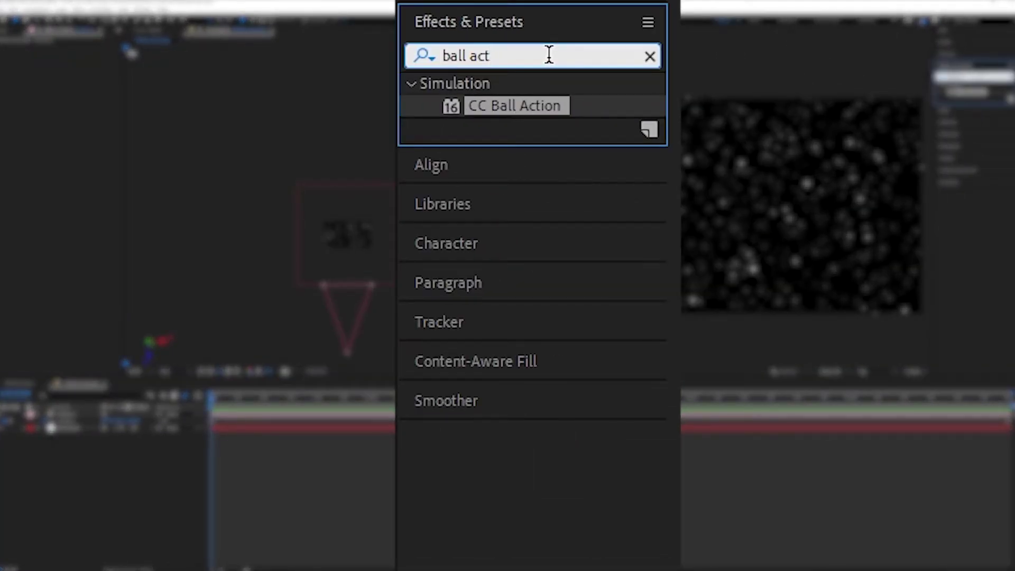
key("ctrl+a")
type("echo")
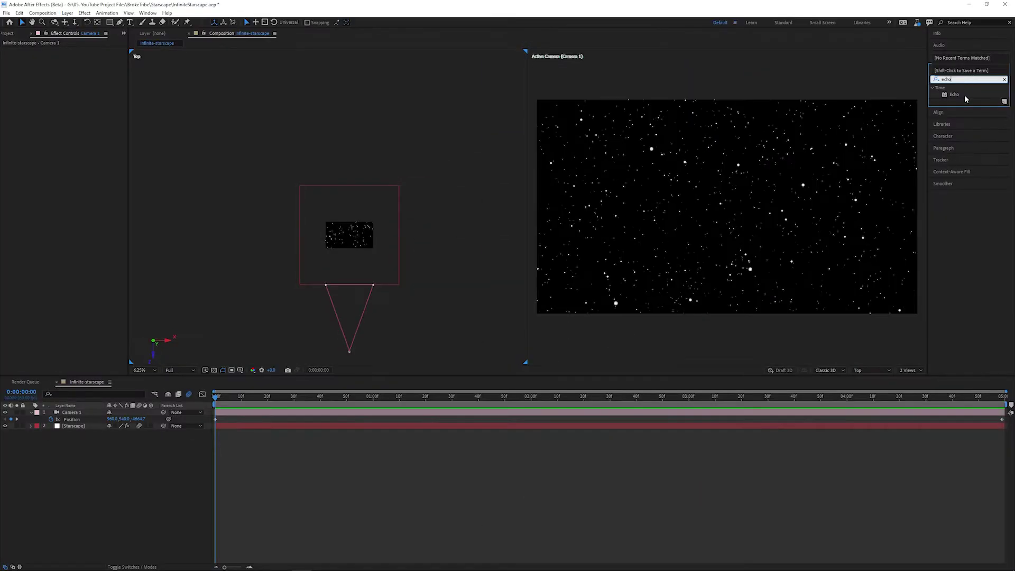
left_click_drag(963, 96, 77, 427)
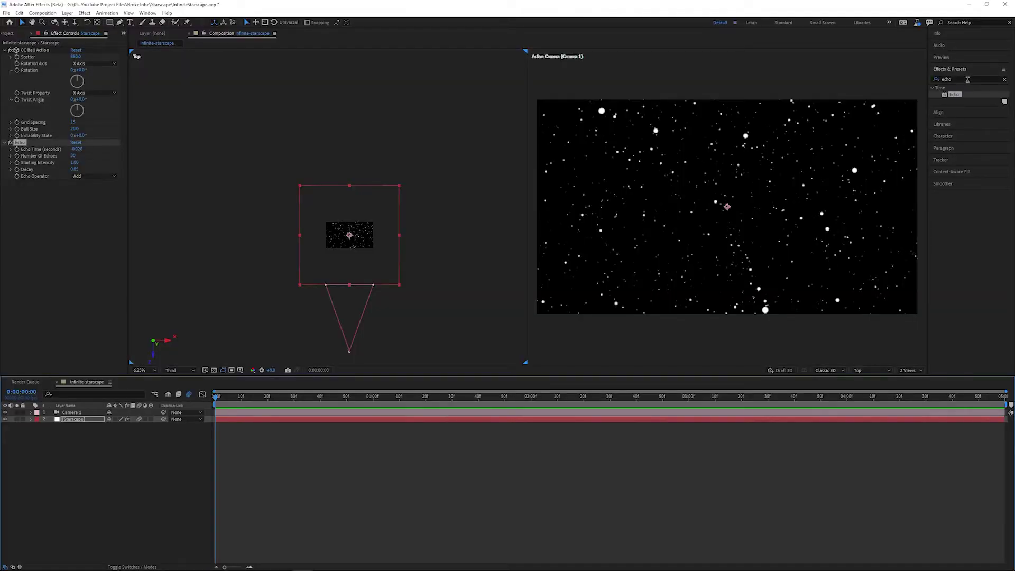
Search for Glow in Effects & Presets and apply it to the Starscape layer
left_click(967, 79)
type("glow")
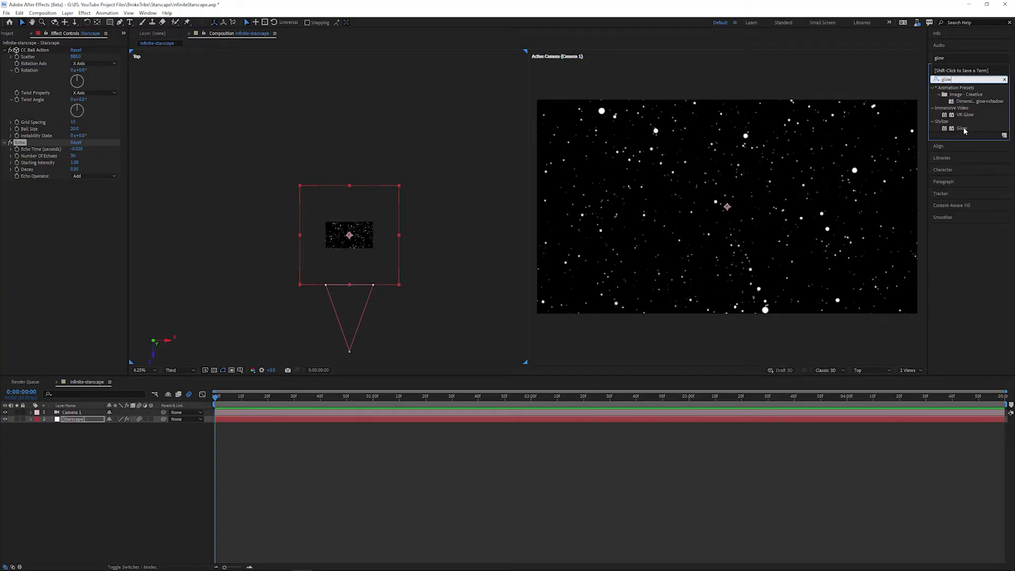
left_click_drag(962, 128, 70, 419)
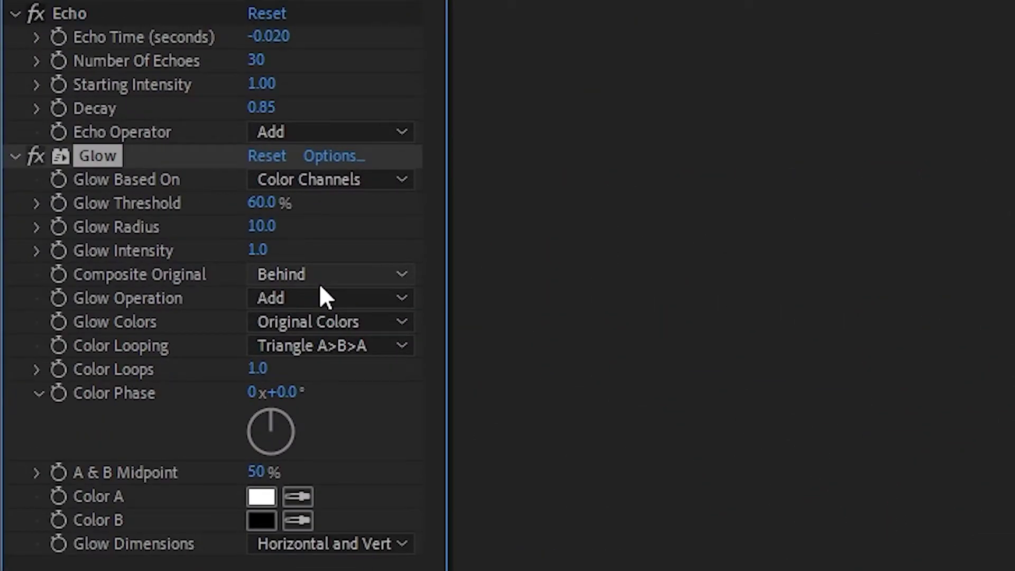
Set Glow Radius to 60 and Glow Intensity to 5
left_click(75, 203)
type("60")
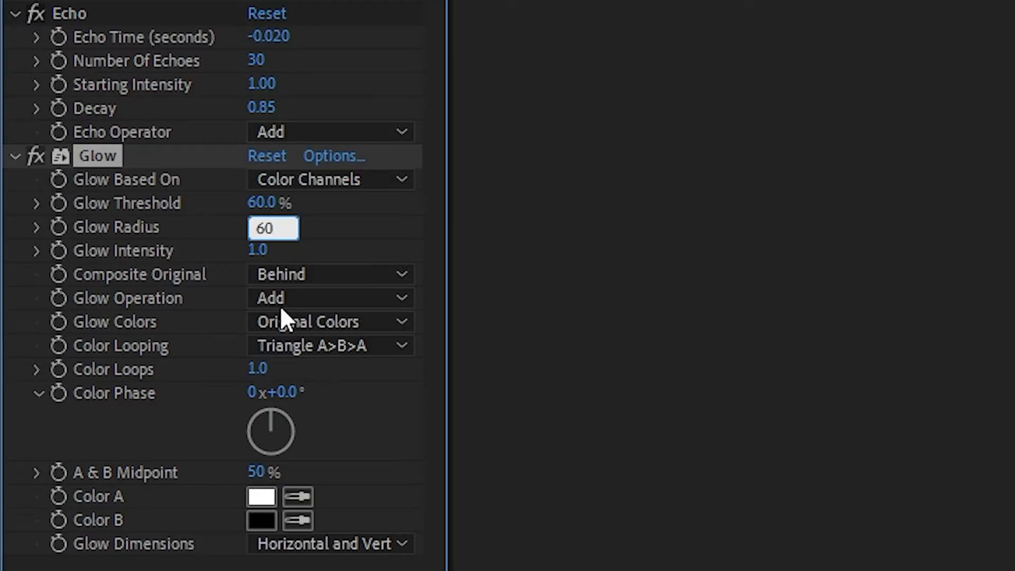
key("Return")
left_click(258, 250)
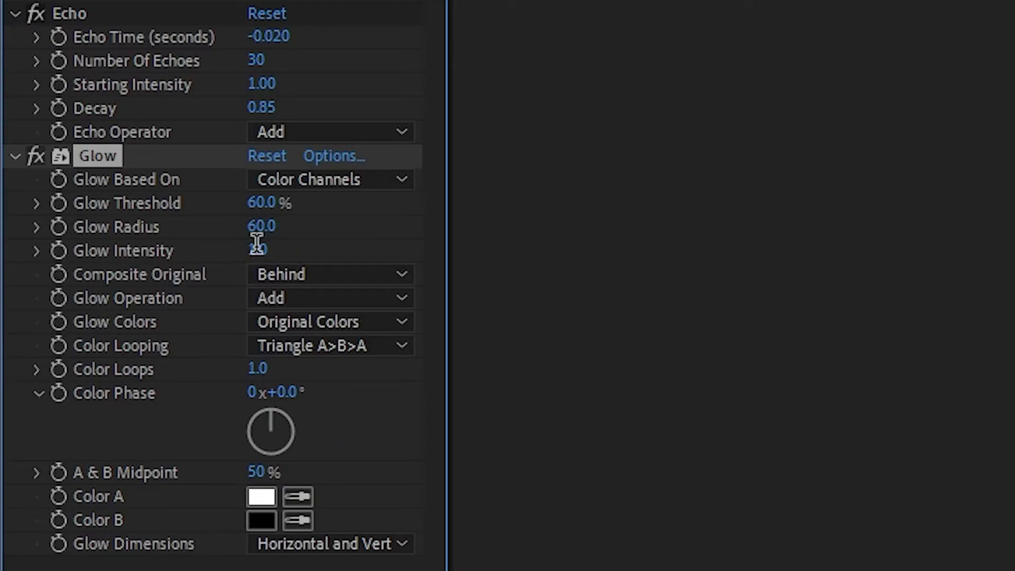
type("5")
key("Return")
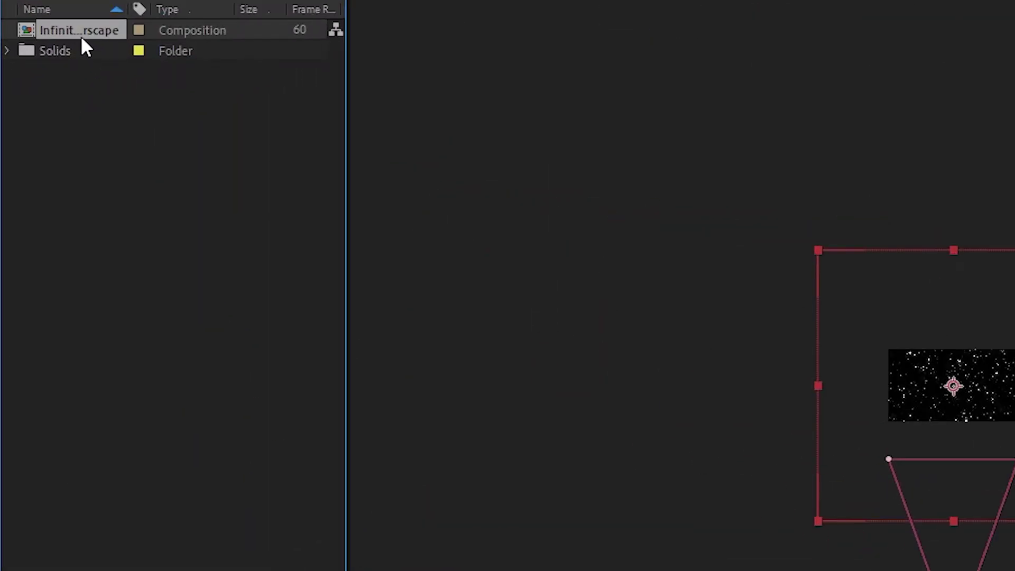
Nest the starscape into 'Infinite-starscape 2', duplicate the layer and add Gaussian Blur to the copy
left_click_drag(30, 108, 23, 366)
left_click_drag(61, 543, 66, 553)
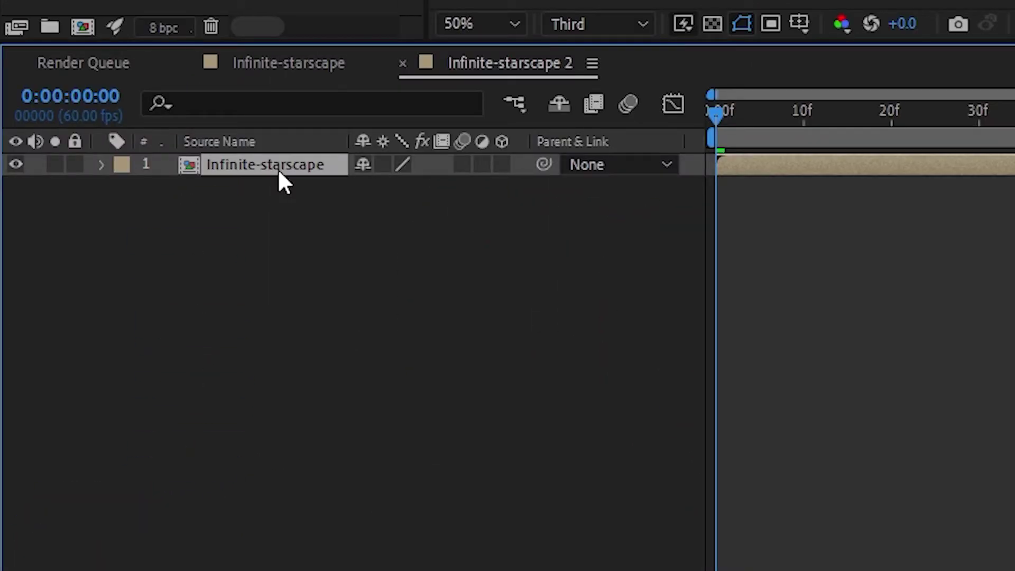
key("ctrl+d")
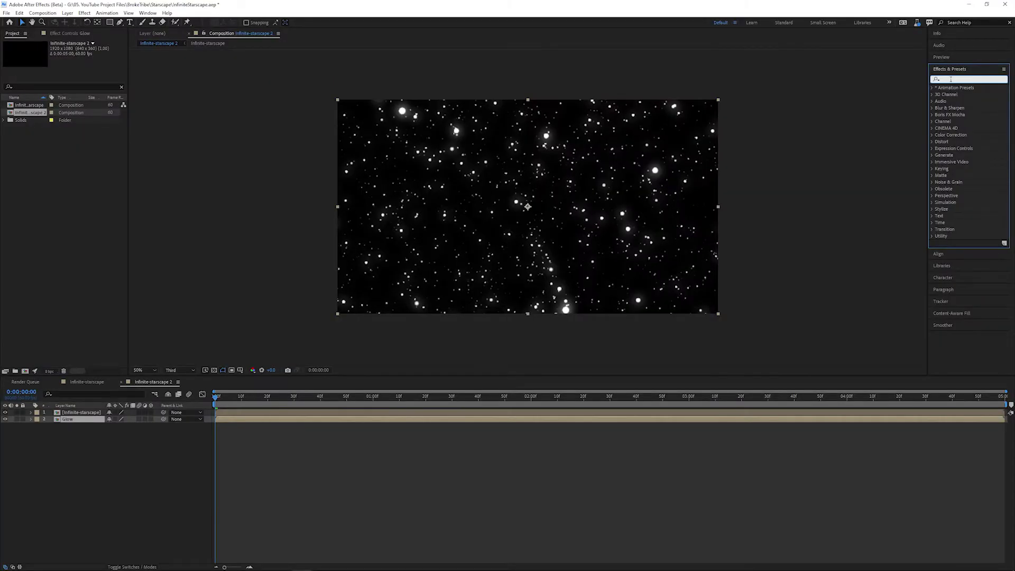
type("gauss")
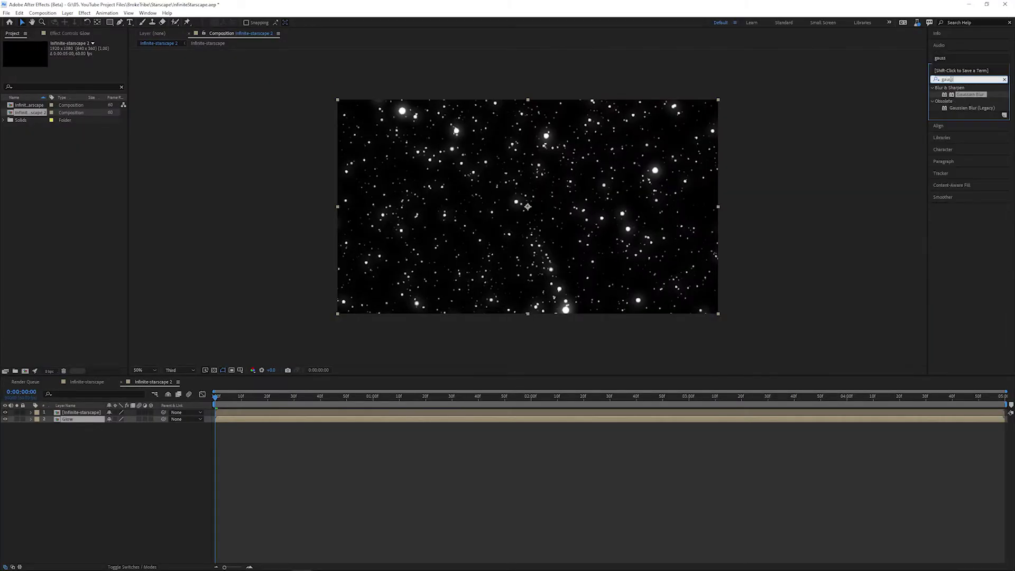
left_click_drag(985, 94, 83, 420)
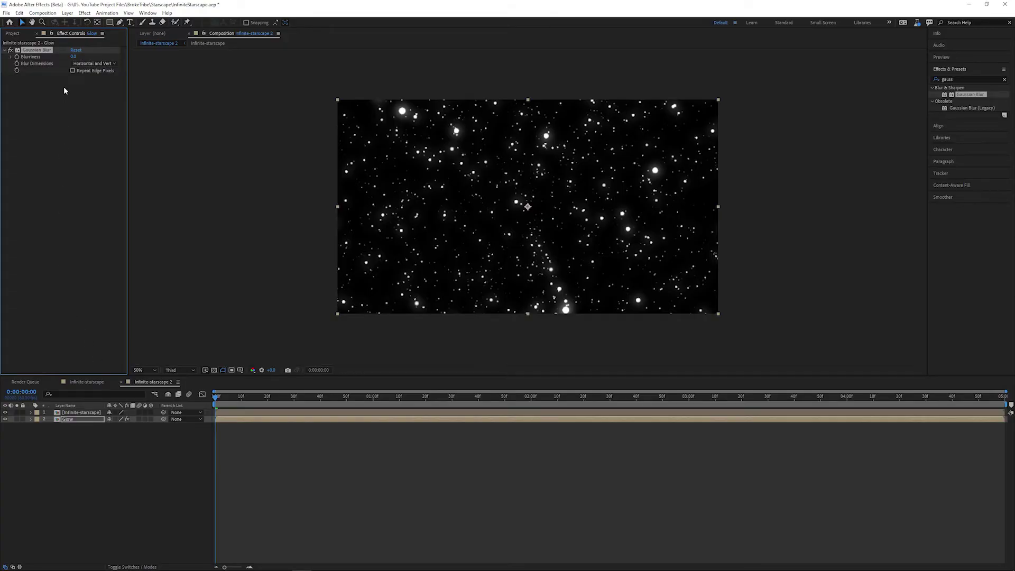